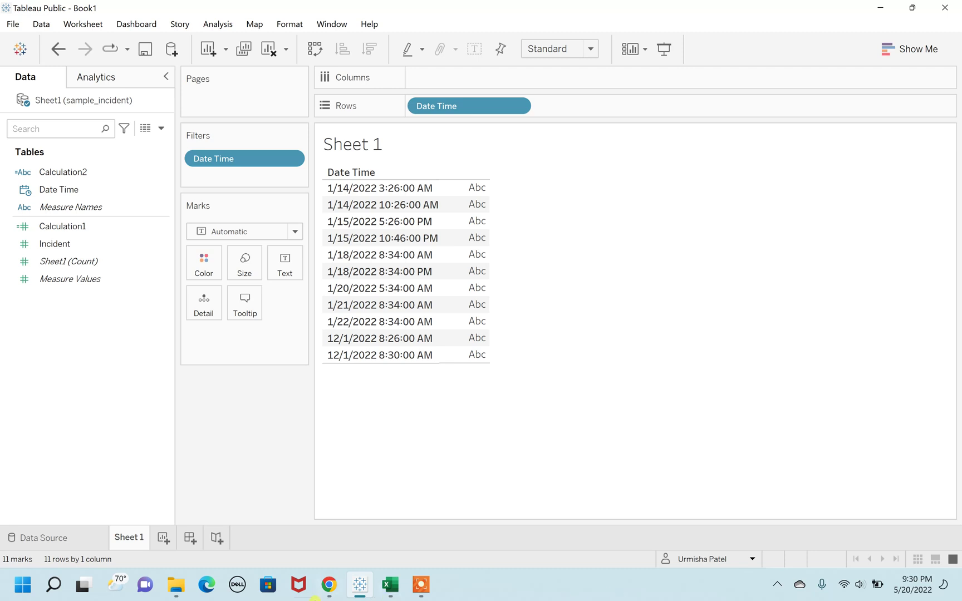
Check Excel Sheet2's weekday lookup (1–7 = Sunday–Saturday), then return to Tableau
{"action": "left_click", "coordinate": [390, 586]}
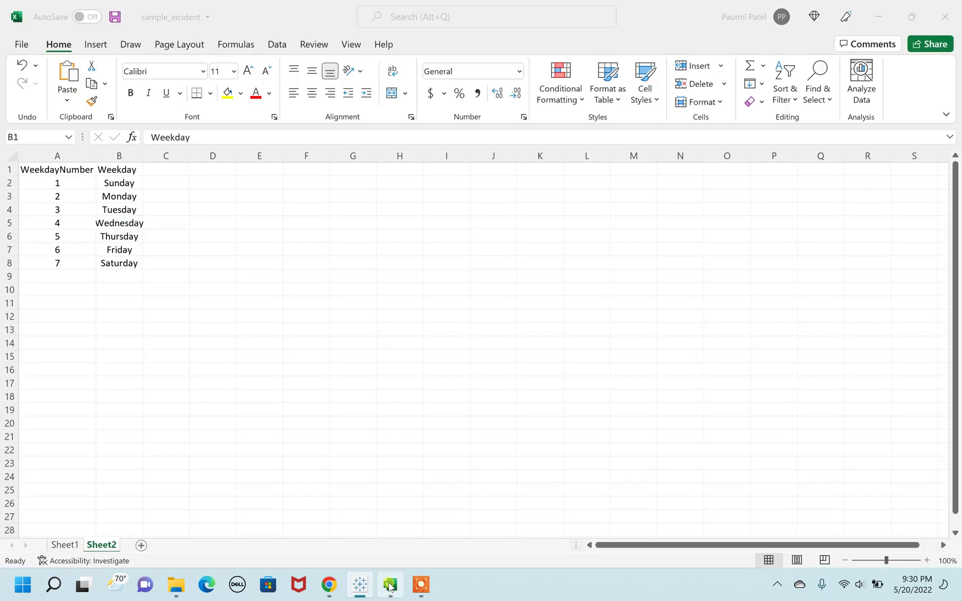
{"action": "left_click", "coordinate": [111, 355]}
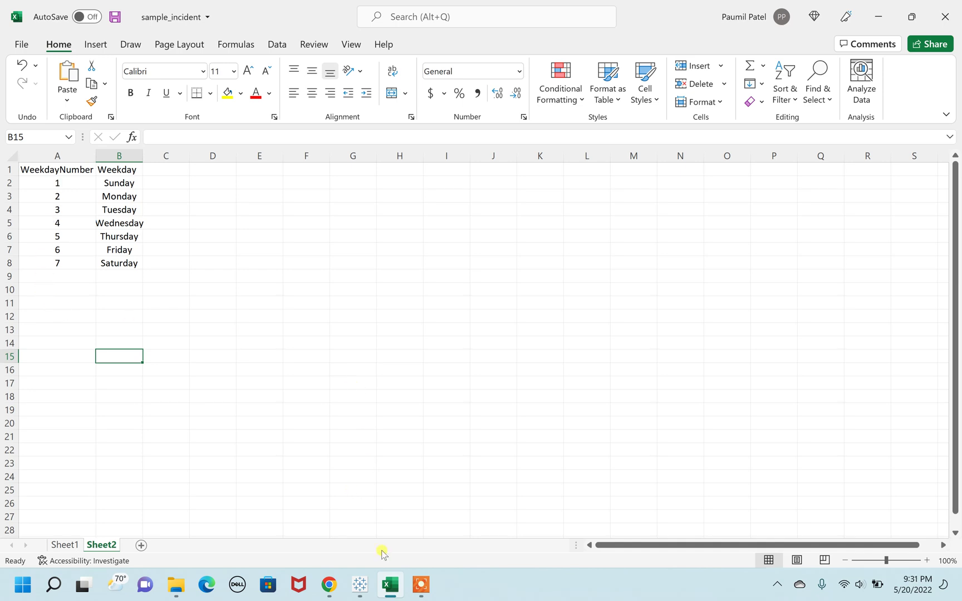
{"action": "left_click", "coordinate": [361, 586]}
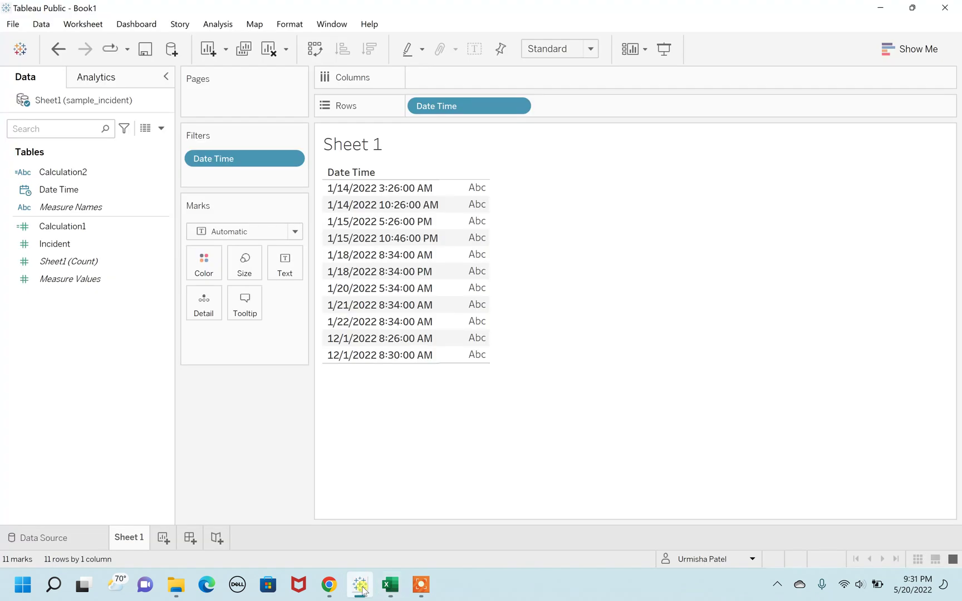
Start a new calculated field named Number of Weekday
{"action": "left_click", "coordinate": [215, 26]}
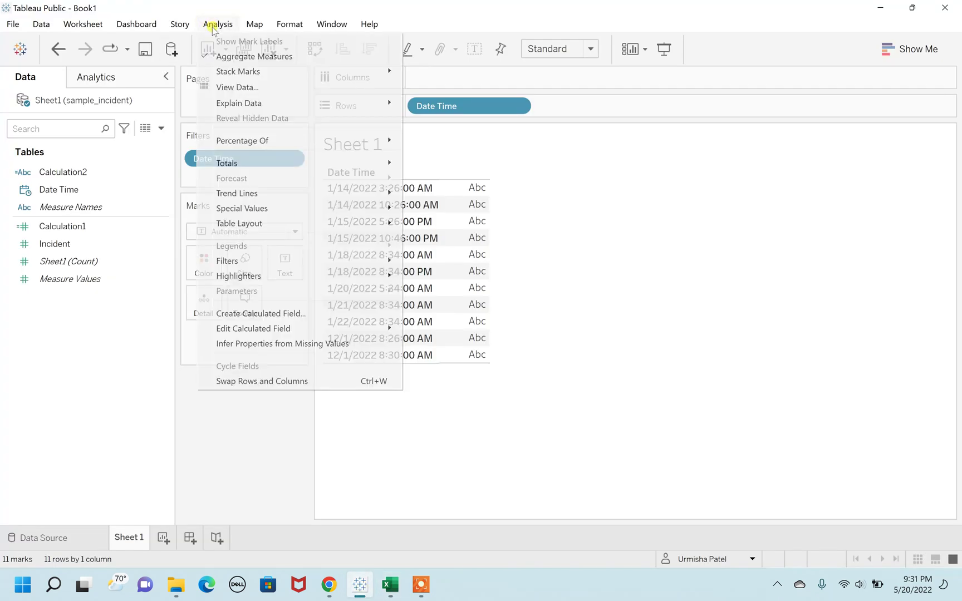
{"action": "left_click", "coordinate": [279, 314]}
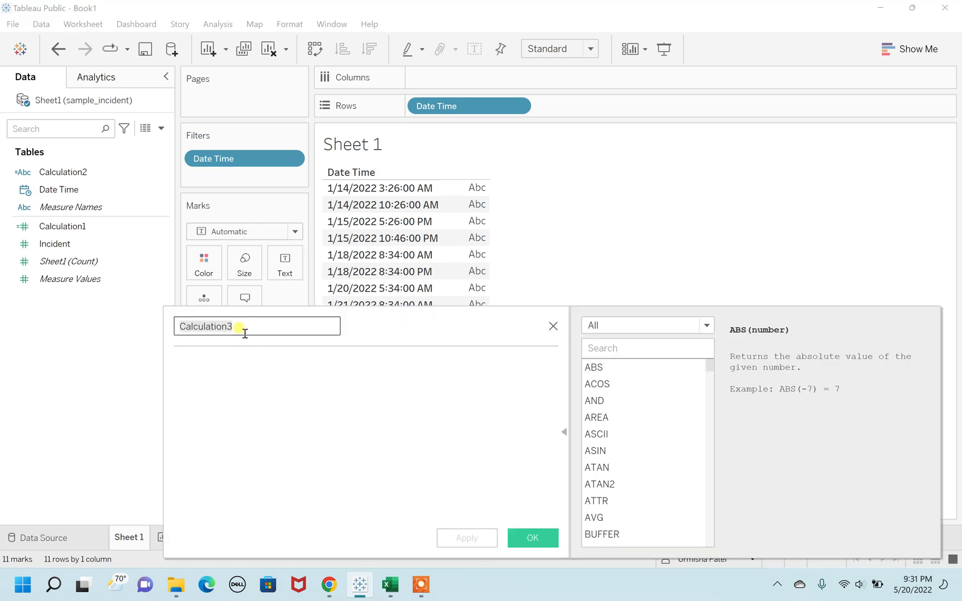
{"action": "key", "text": "BackSpace"}
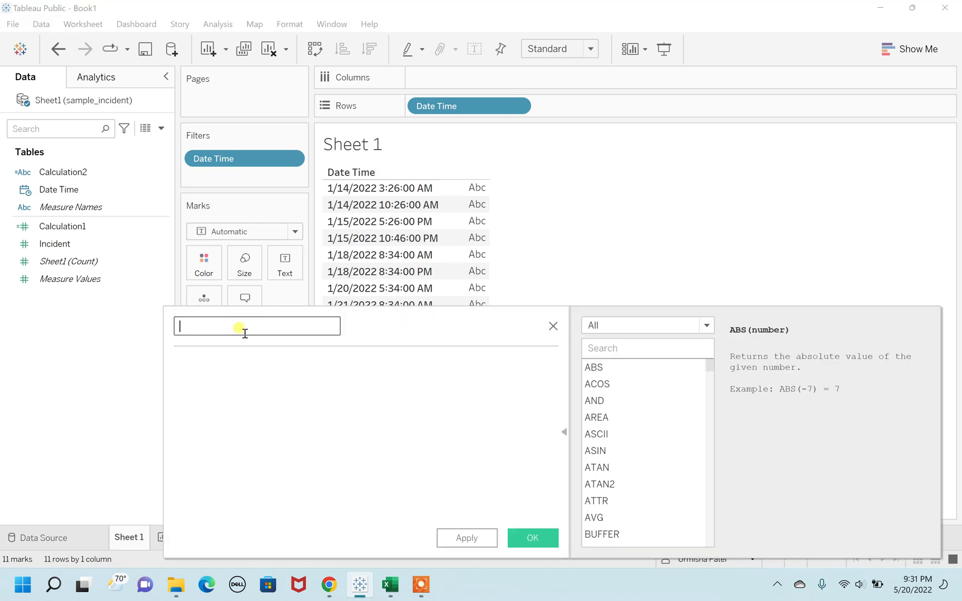
{"action": "type", "text": "Number of Weekday"}
Begin the formula with DATEPART('weekday', in the calculation editor
{"action": "left_click", "coordinate": [207, 372]}
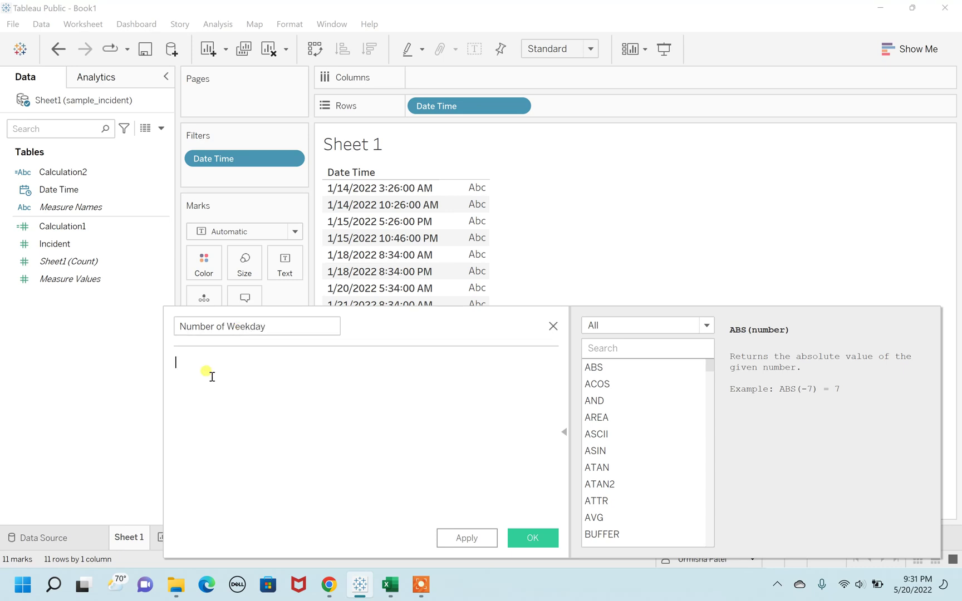
{"action": "type", "text": "date"}
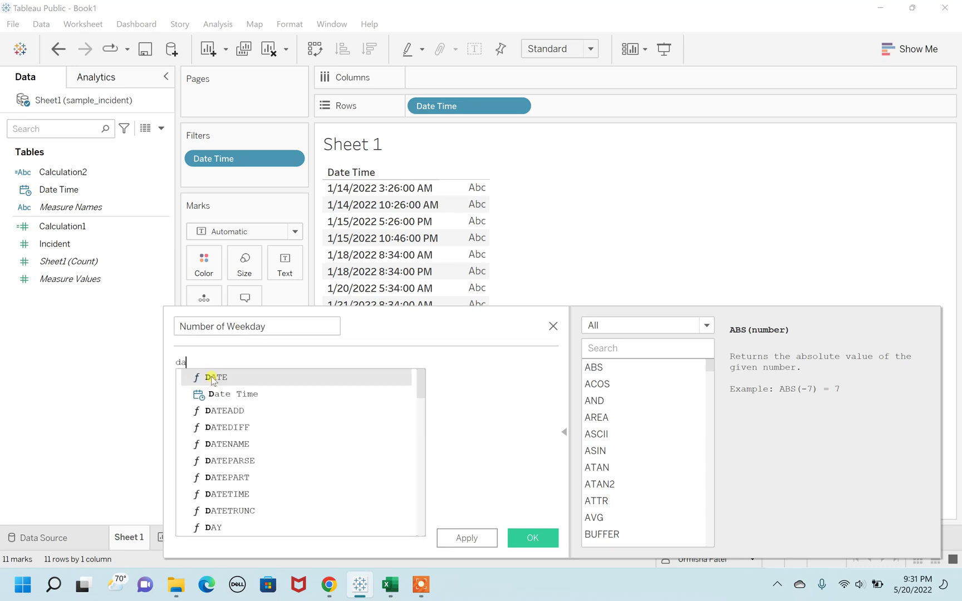
{"action": "double_click", "coordinate": [236, 478]}
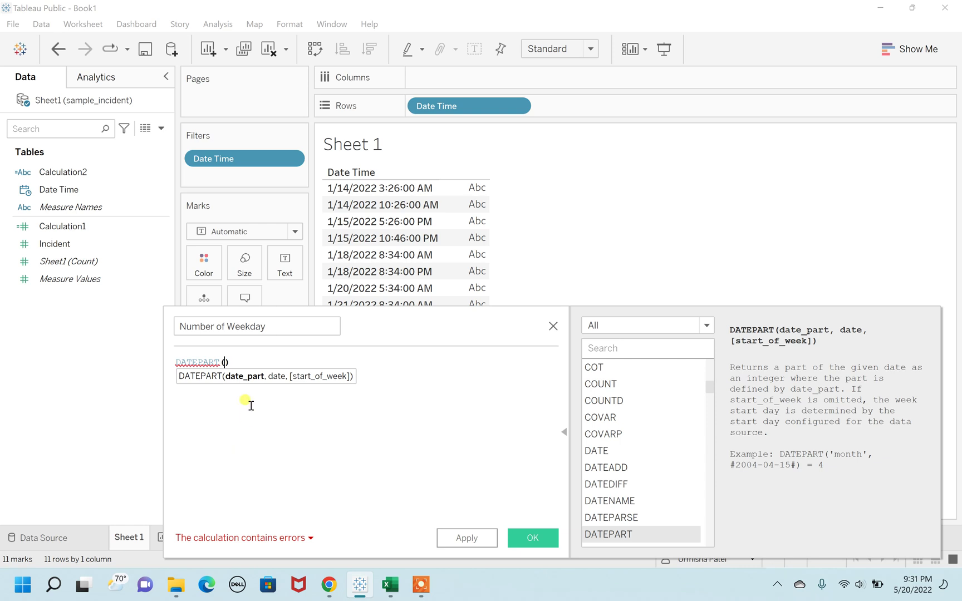
{"action": "left_click", "coordinate": [228, 363]}
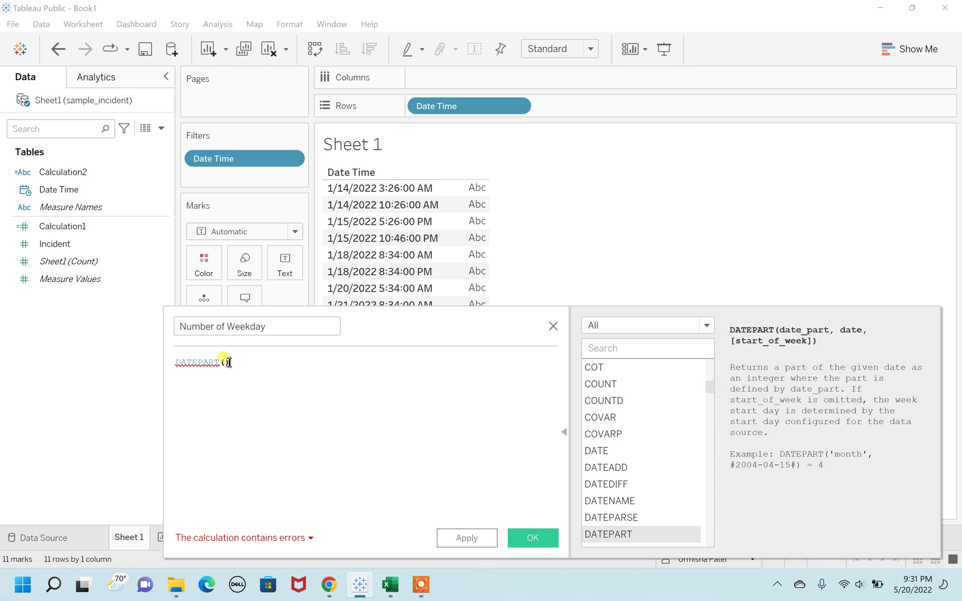
{"action": "type", "text": "'weekday"}
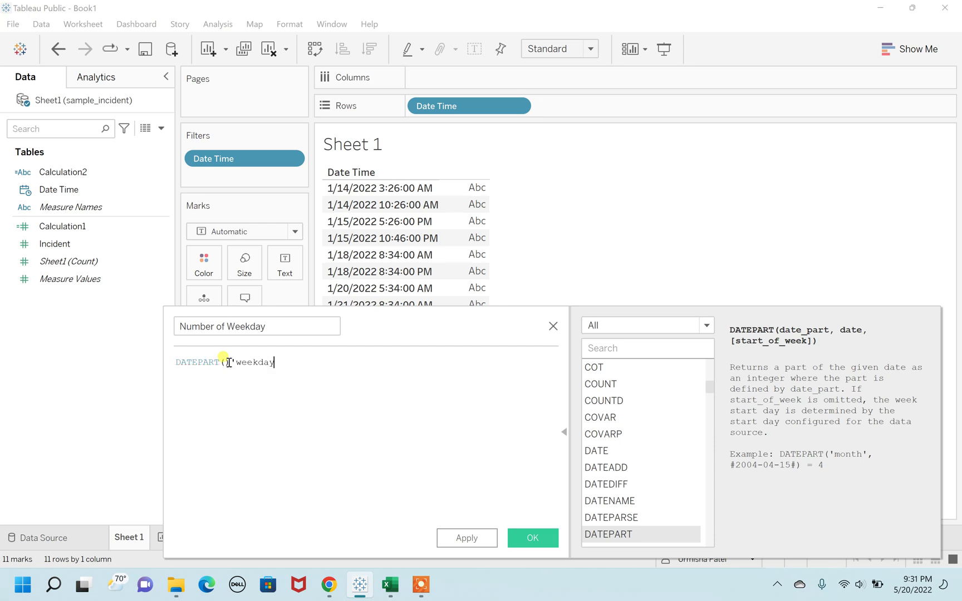
{"action": "type", "text": "',"}
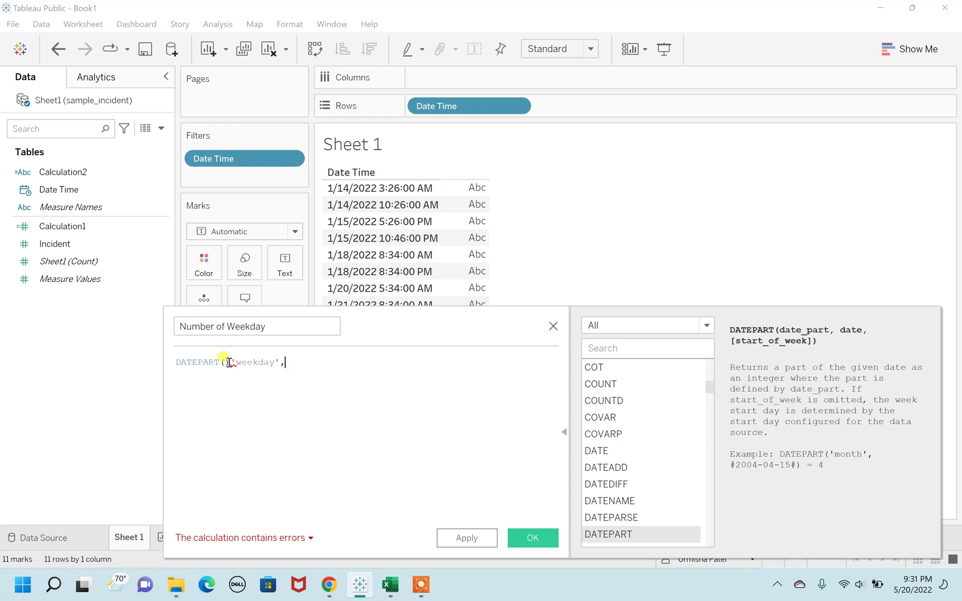
{"action": "left_click", "coordinate": [374, 181]}
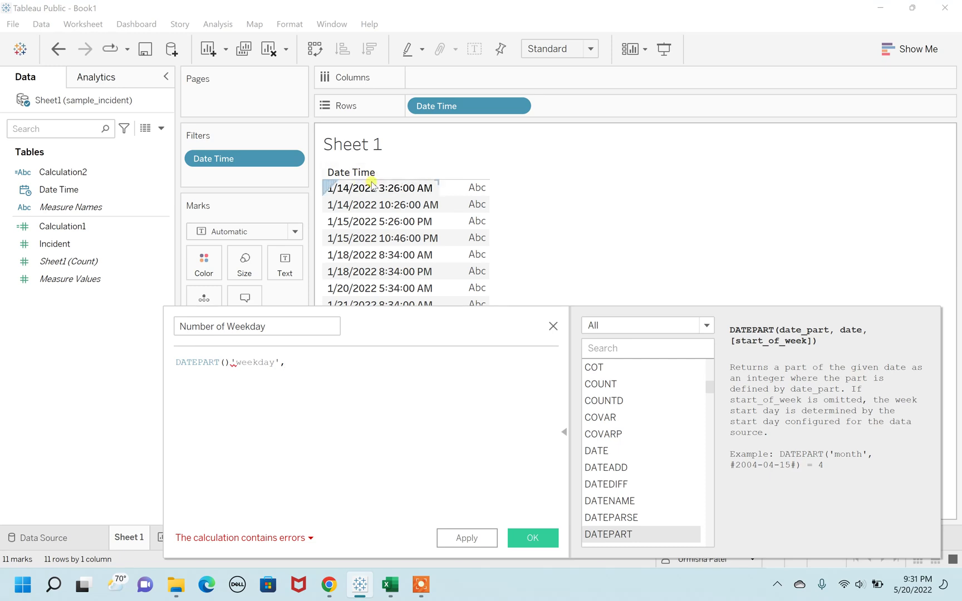
Complete DATEPART('weekday',[Date Time]), remove the stray parenthesis, and apply the field
{"action": "left_click", "coordinate": [348, 374]}
{"action": "type", "text": "date"}
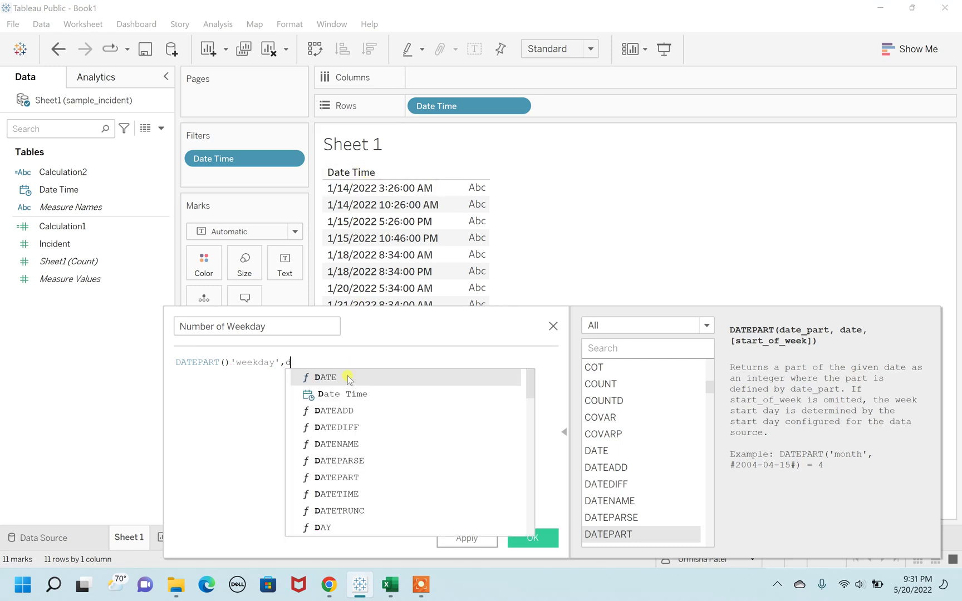
{"action": "left_click", "coordinate": [346, 395]}
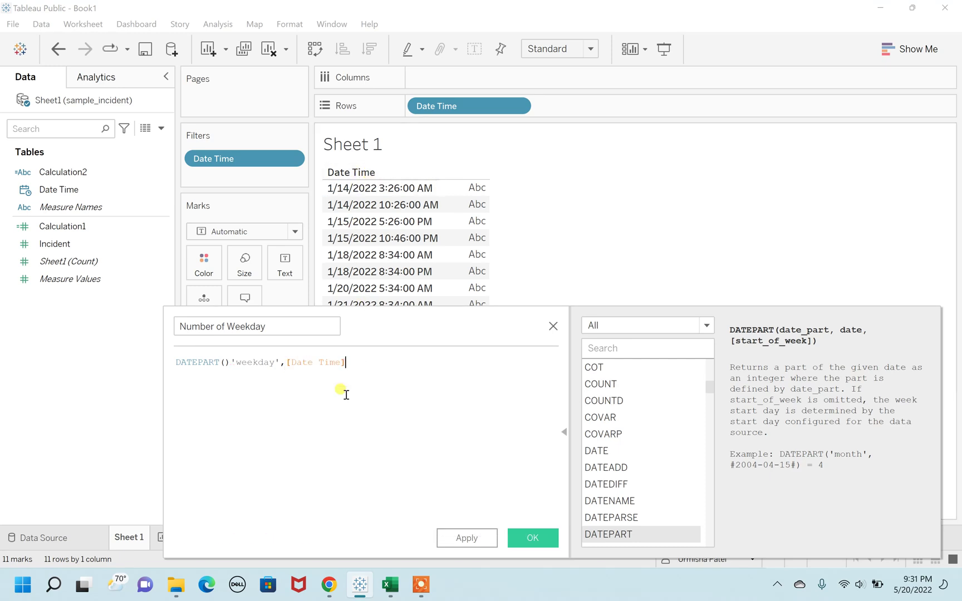
{"action": "type", "text": ")"}
{"action": "left_click", "coordinate": [231, 363]}
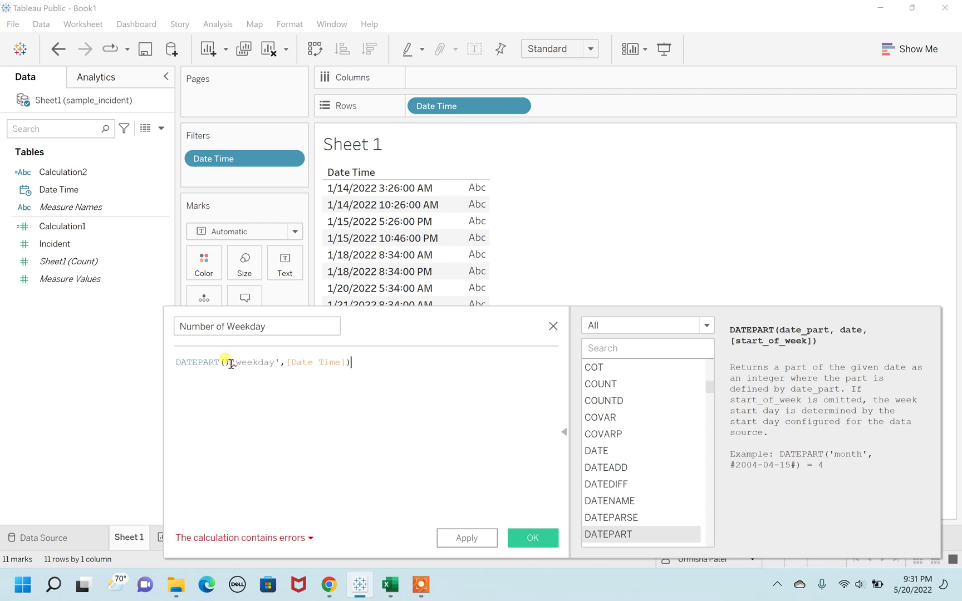
{"action": "key", "text": "BackSpace"}
{"action": "left_click", "coordinate": [301, 449]}
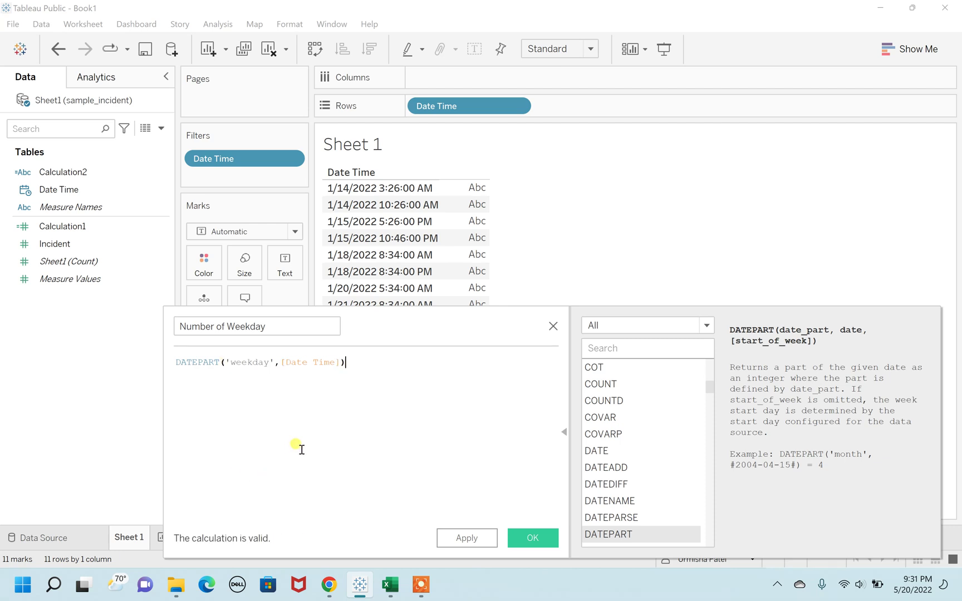
{"action": "left_click", "coordinate": [462, 539]}
Put Number of Weekday on Rows as a discrete attribute, then view the Excel lookup
{"action": "left_click", "coordinate": [545, 539]}
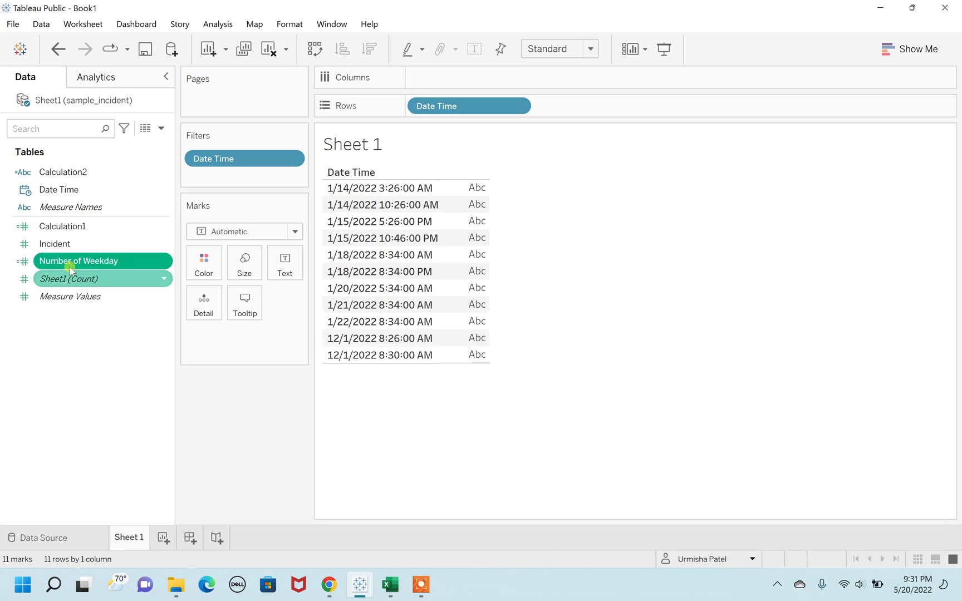
{"action": "left_click_drag", "start_coordinate": [67, 263], "coordinate": [573, 108]}
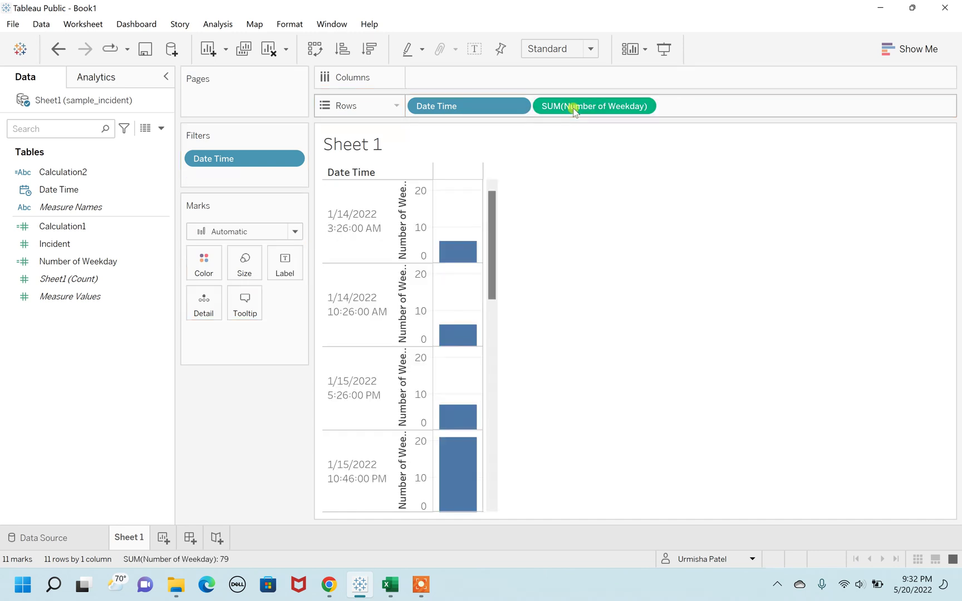
{"action": "left_click", "coordinate": [643, 106]}
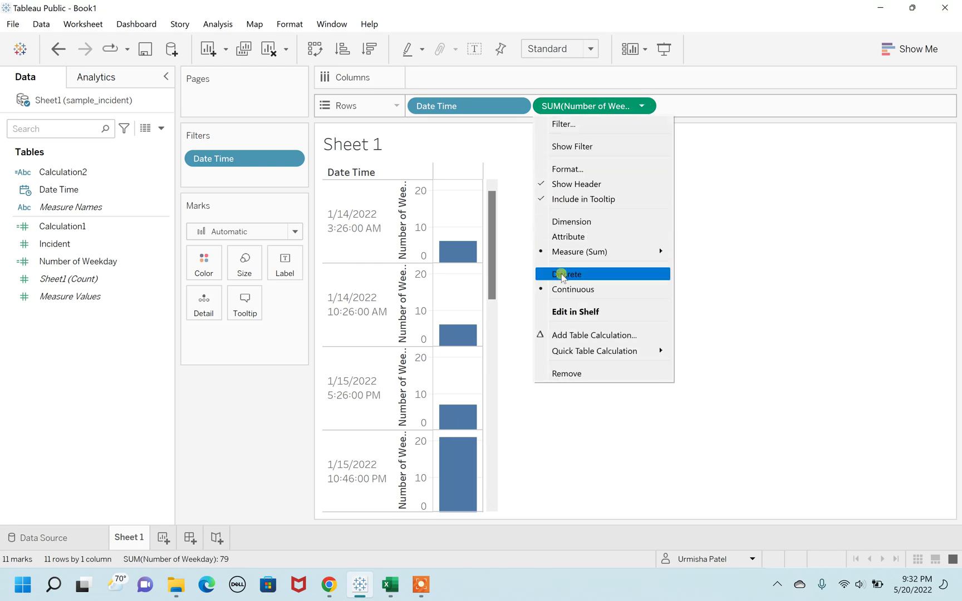
{"action": "left_click", "coordinate": [563, 275]}
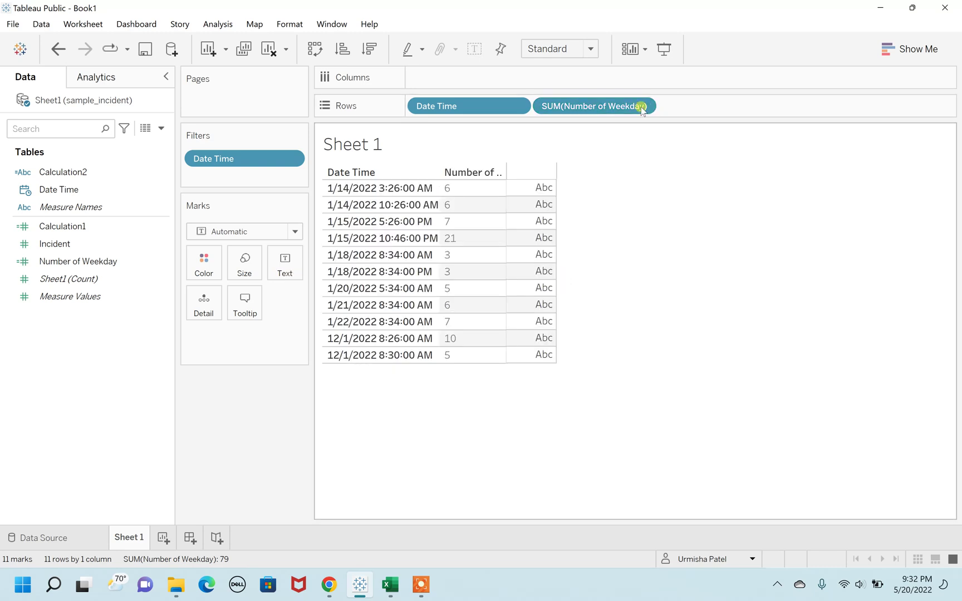
{"action": "left_click", "coordinate": [644, 106]}
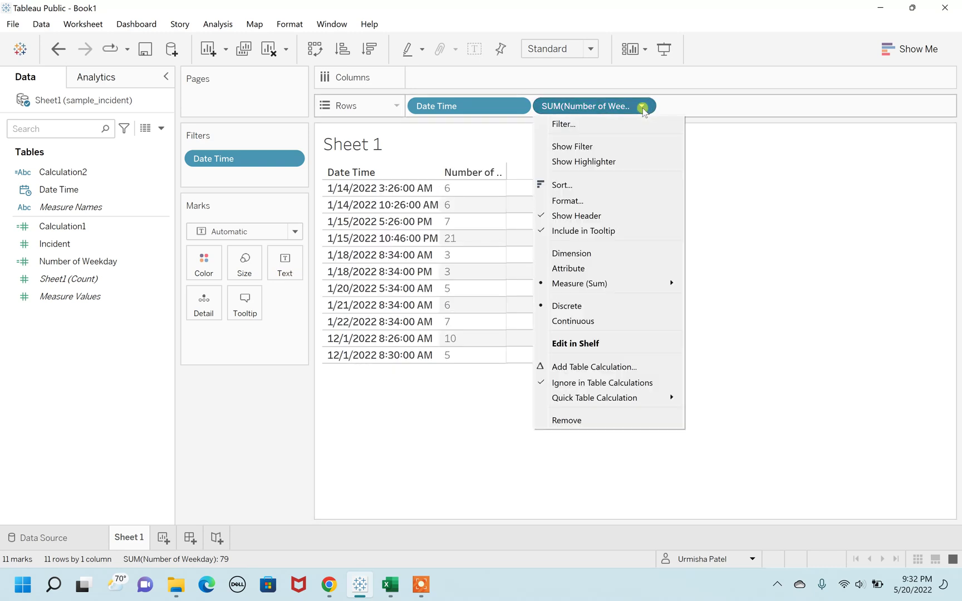
{"action": "left_click", "coordinate": [558, 270]}
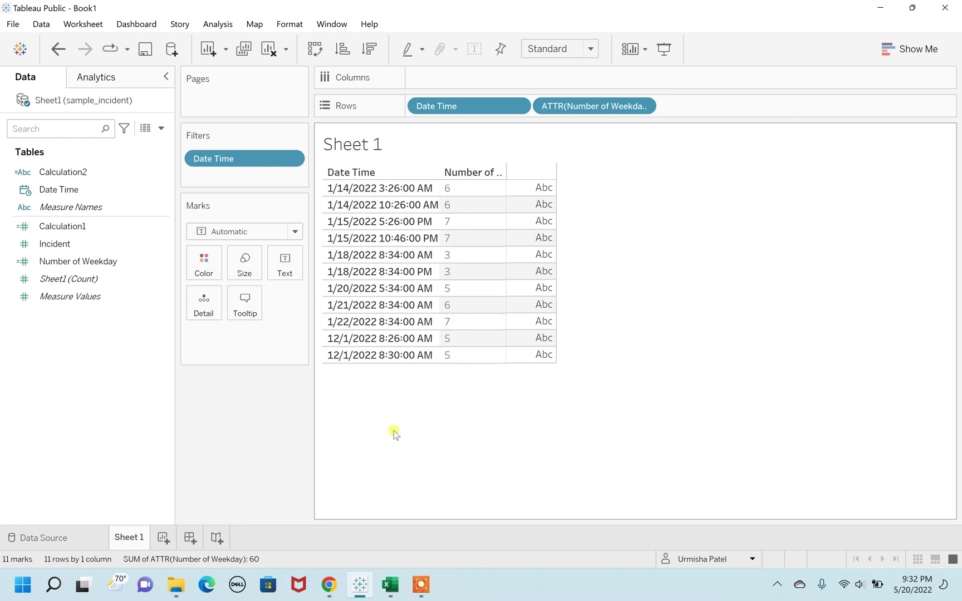
{"action": "left_click", "coordinate": [389, 584]}
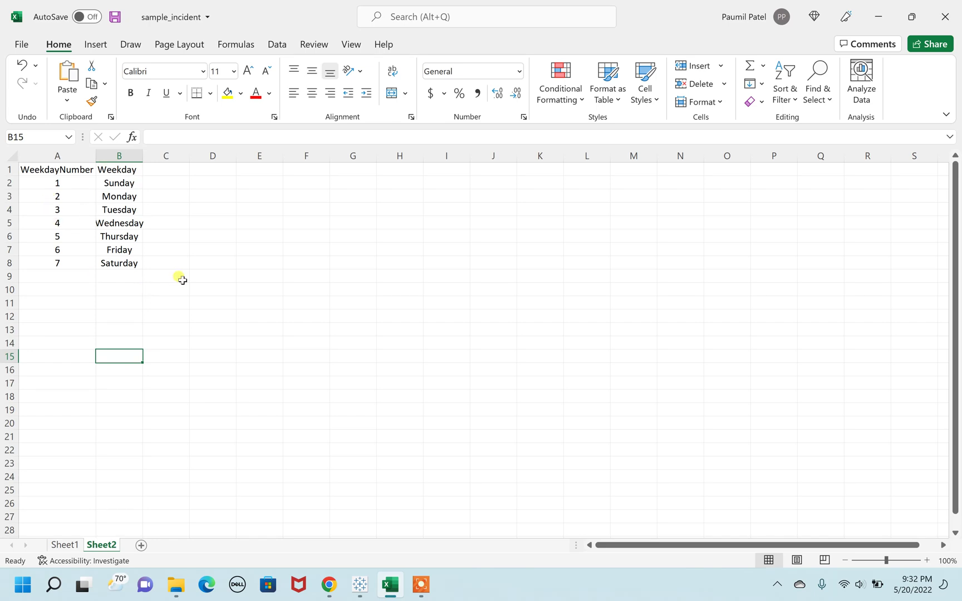
Return to the Tableau sheet listing dates with weekday numbers 3 to 7
{"action": "left_click", "coordinate": [363, 587]}
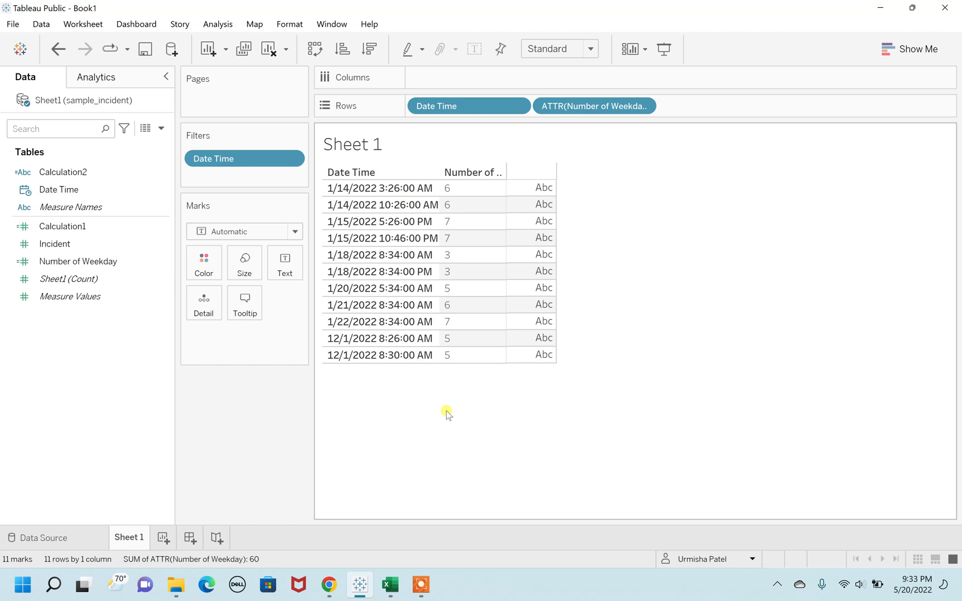
{"action": "left_click", "coordinate": [223, 25]}
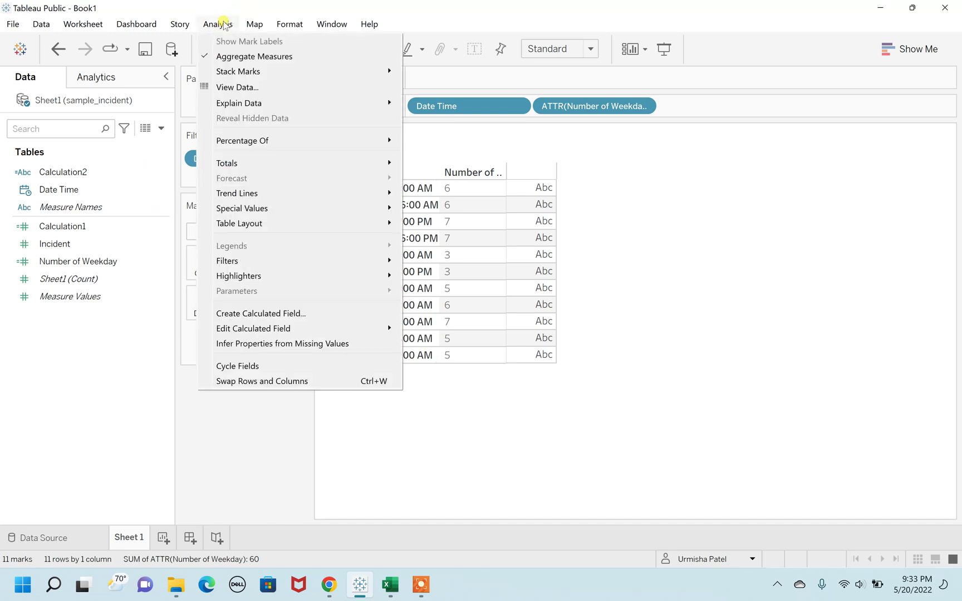
Name a new calculated field Exclude weekend and start with IF DATEPART('weekday',[Date Time])
{"action": "left_click", "coordinate": [279, 313]}
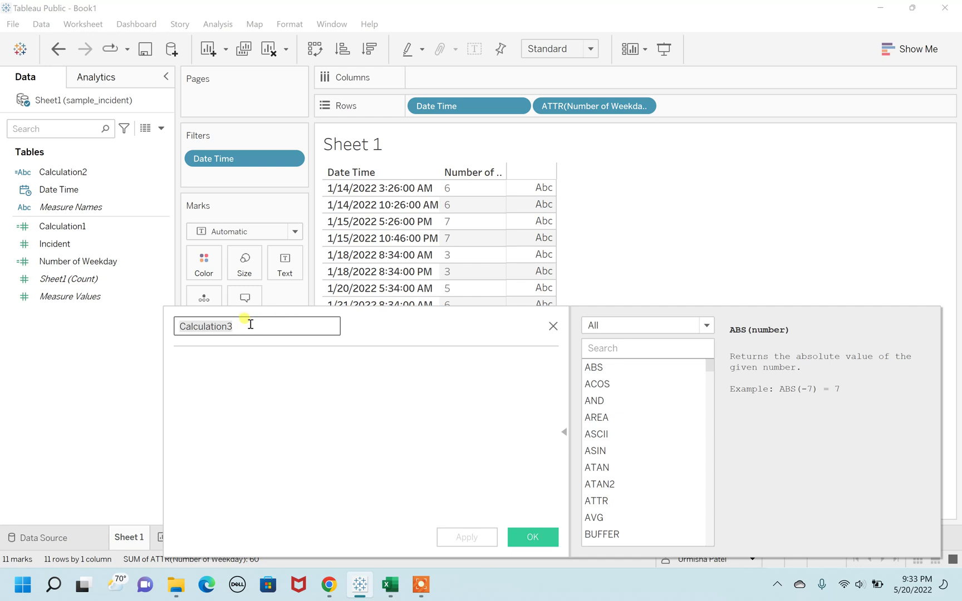
{"action": "type", "text": "Exclud"}
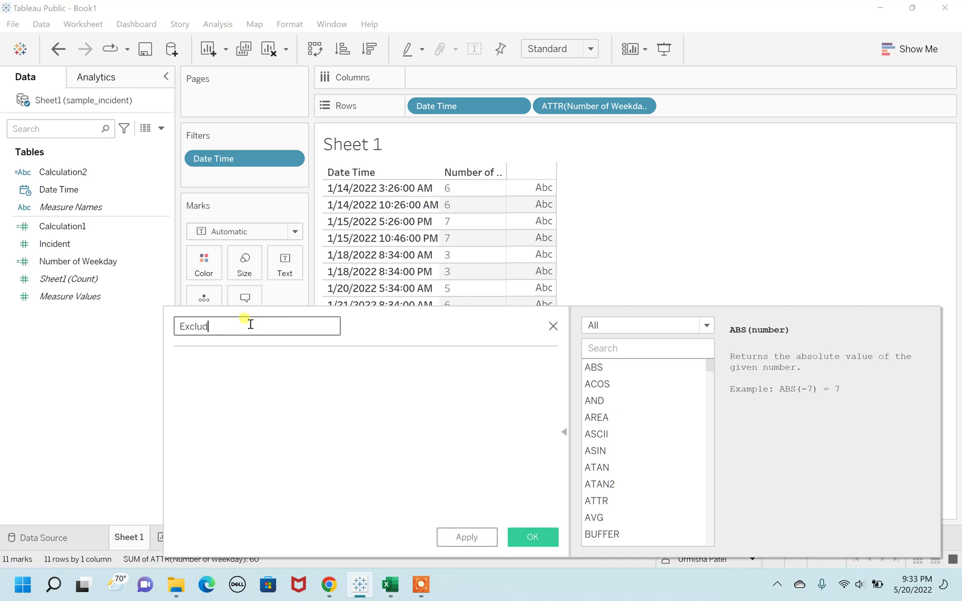
{"action": "type", "text": "e weekend"}
{"action": "left_click", "coordinate": [196, 366]}
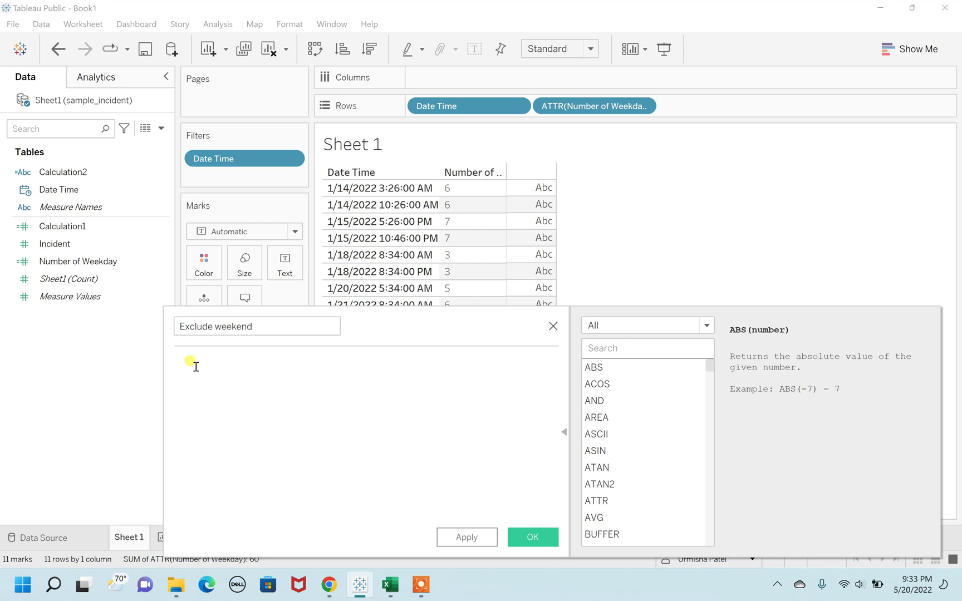
{"action": "type", "text": "if date"}
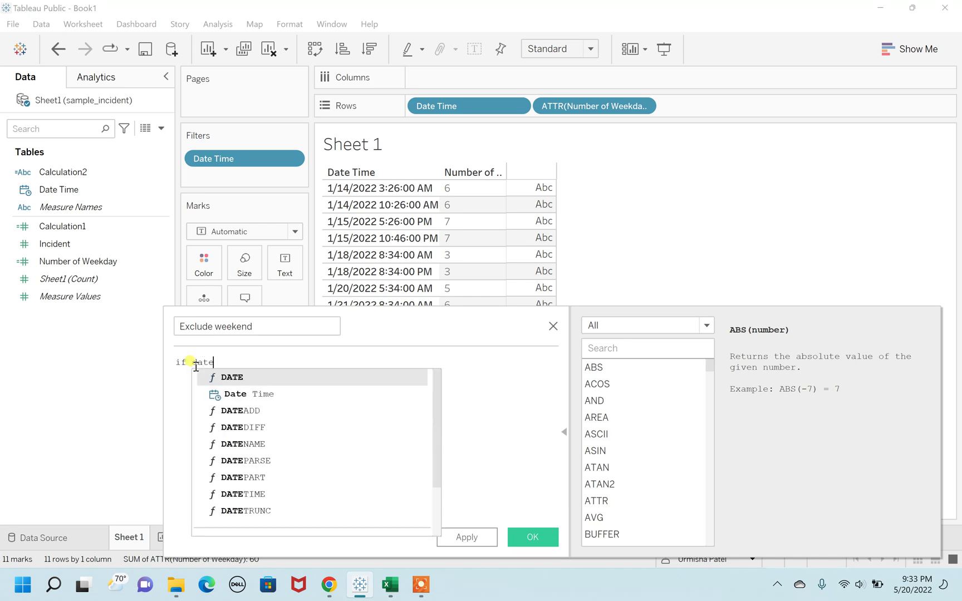
{"action": "left_click", "coordinate": [256, 477]}
{"action": "type", "text": "'weekday"}
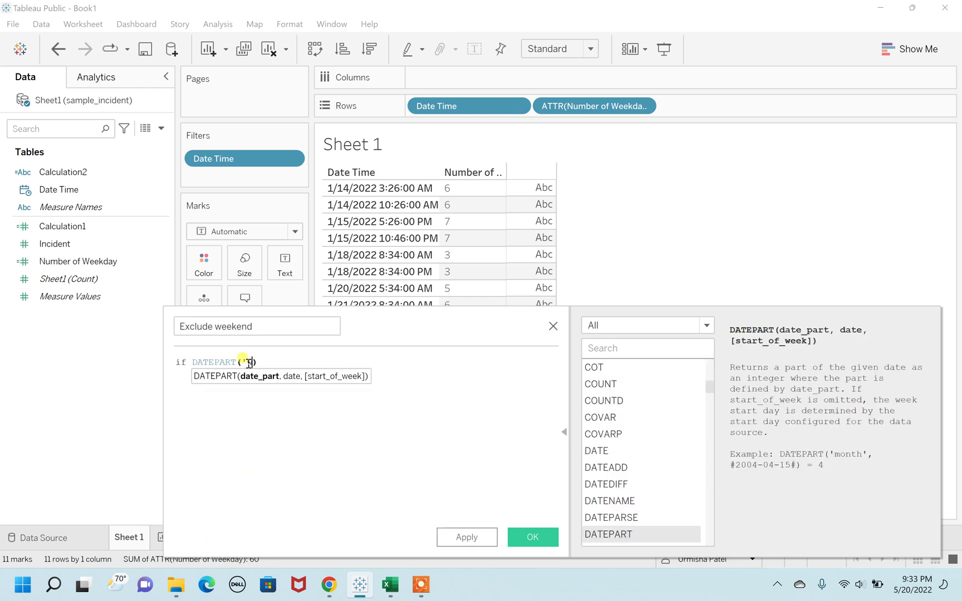
{"action": "type", "text": "',"}
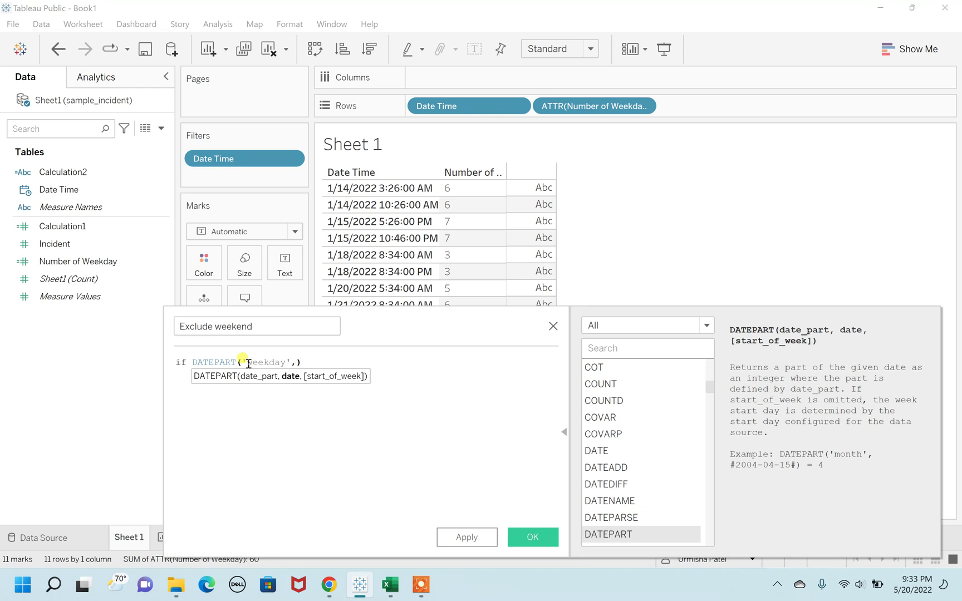
{"action": "type", "text": "dat"}
{"action": "key", "text": "Down"}
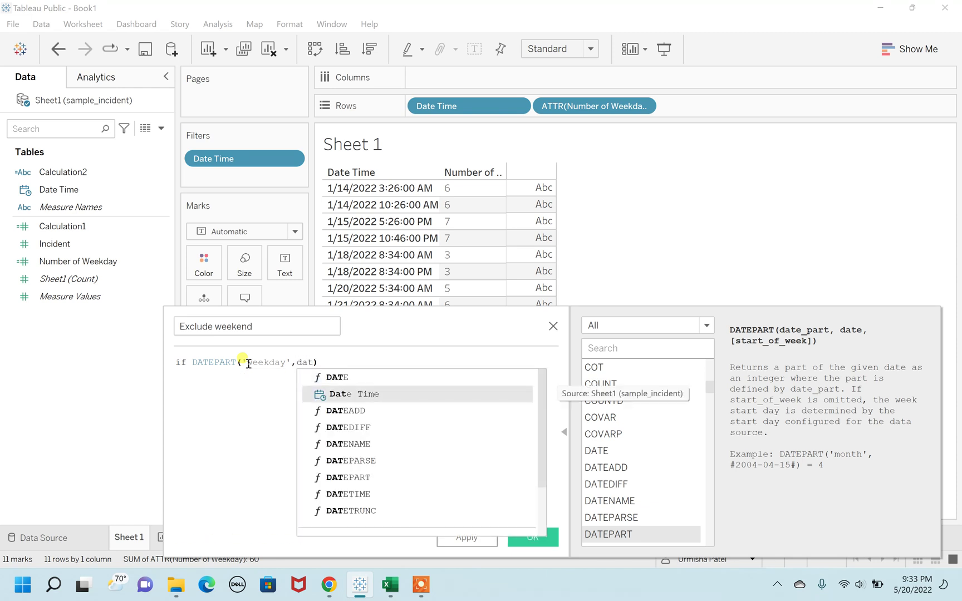
{"action": "key", "text": "Return"}
{"action": "key", "text": "Right"}
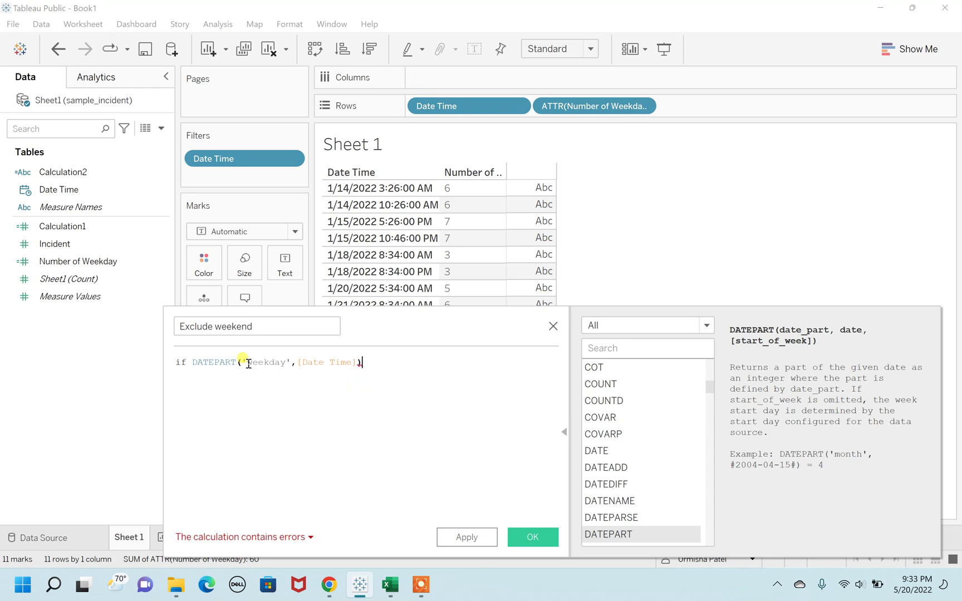
Extend the condition to =1 or DATEPART('weekday',[Date Time])=7 THEN 'Weekend'
{"action": "type", "text": "=1 or"}
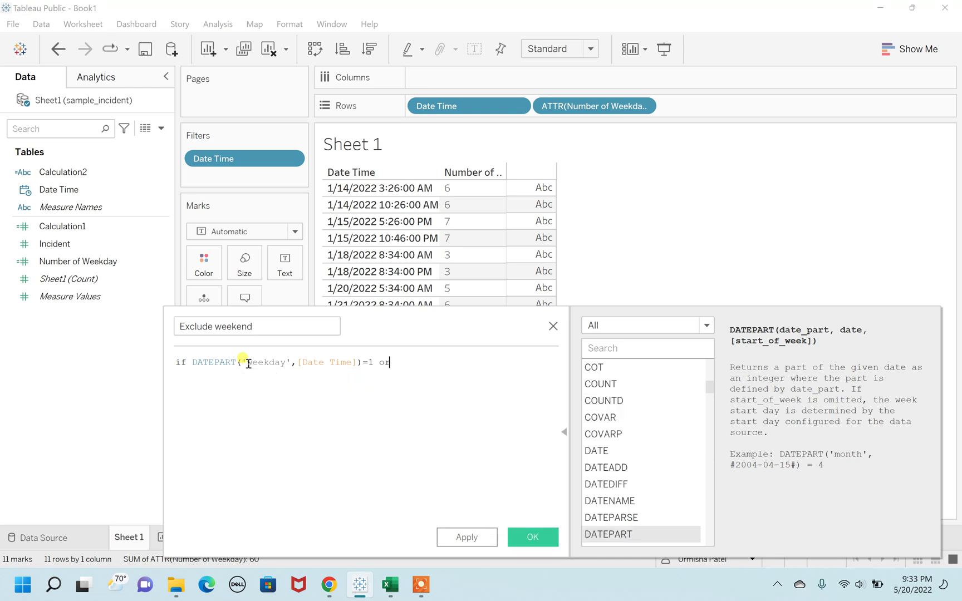
{"action": "type", "text": " date"}
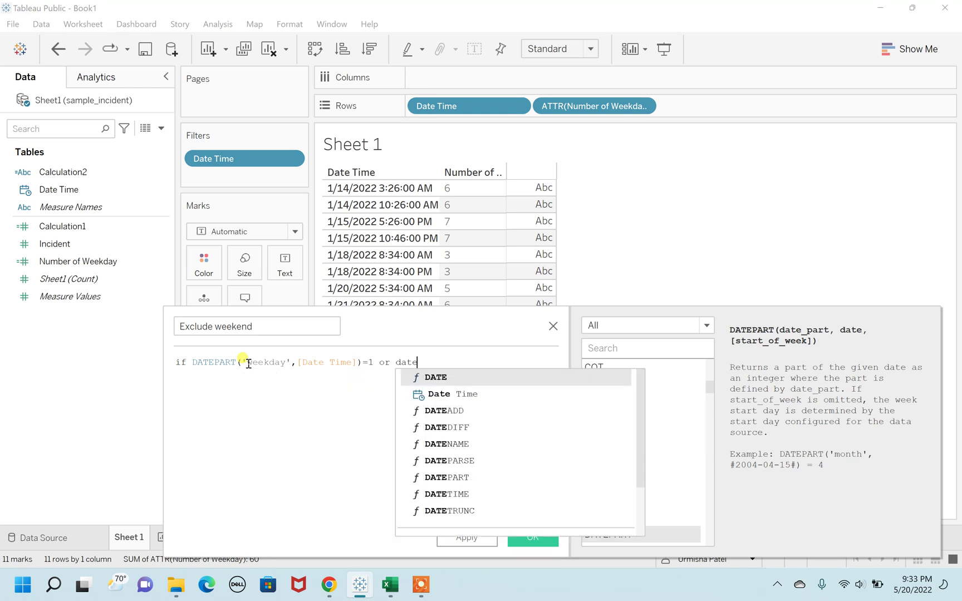
{"action": "key", "text": "Down"}
{"action": "key", "text": "Down"}
{"action": "key", "text": "Down"}
{"action": "key", "text": "Down"}
{"action": "key", "text": "Down"}
{"action": "key", "text": "Down"}
{"action": "key", "text": "Return"}
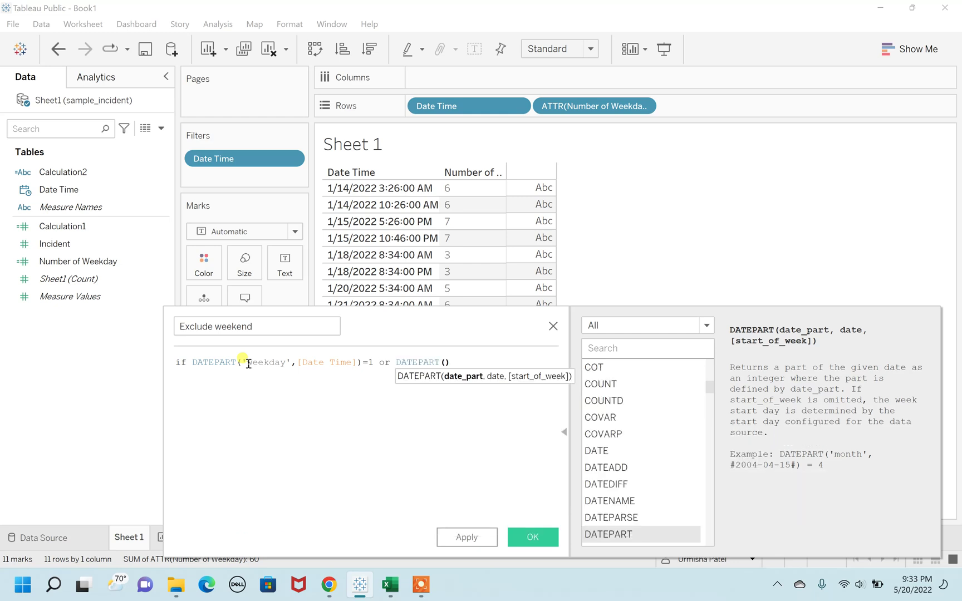
{"action": "type", "text": "'weekday',"}
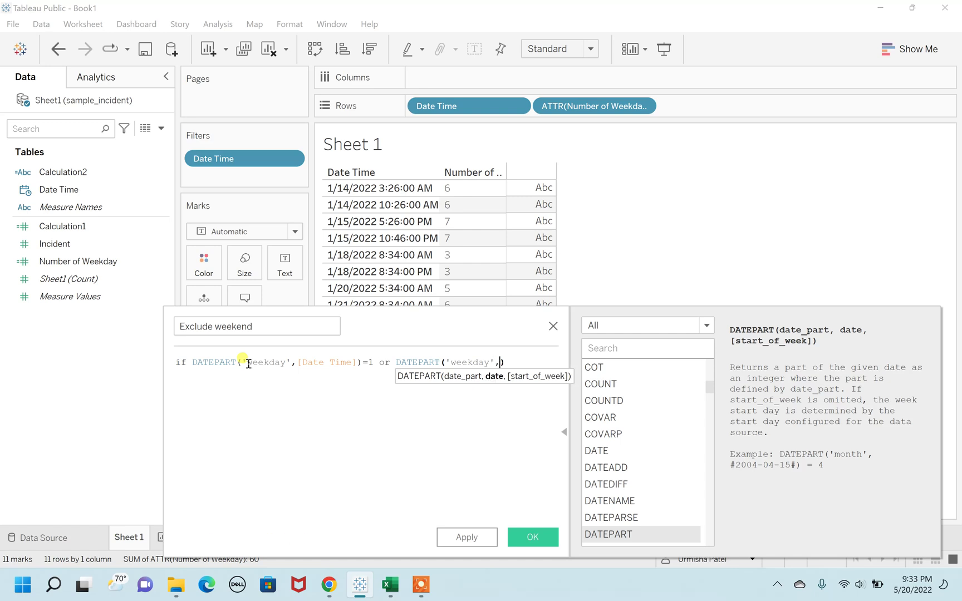
{"action": "type", "text": "date"}
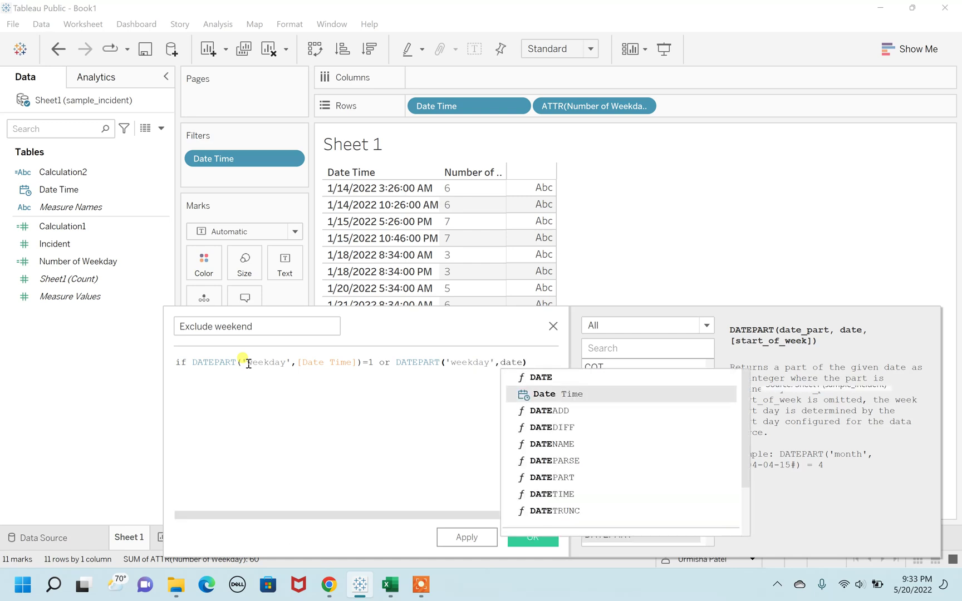
{"action": "key", "text": "Return"}
{"action": "key", "text": "Right"}
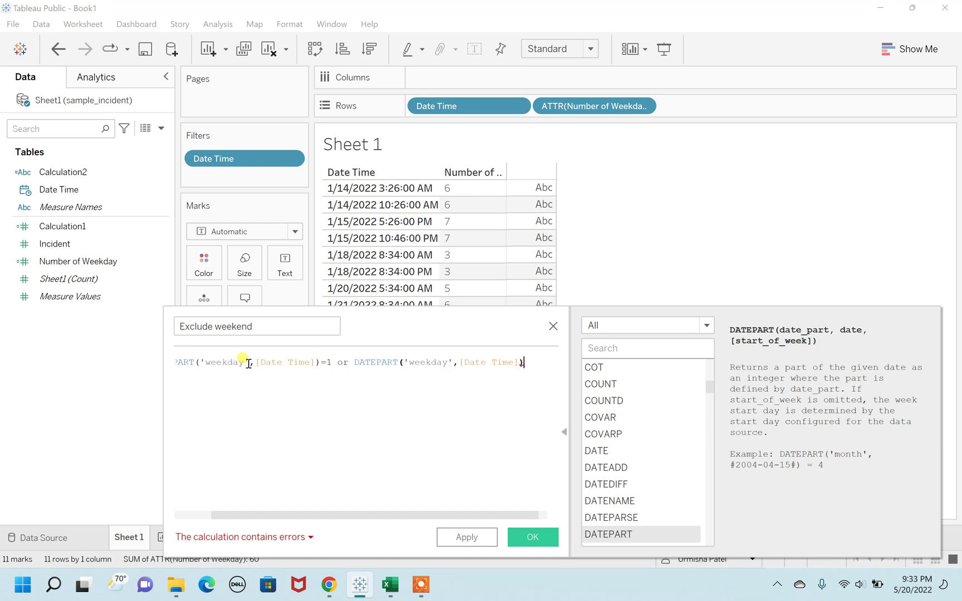
{"action": "type", "text": "="}
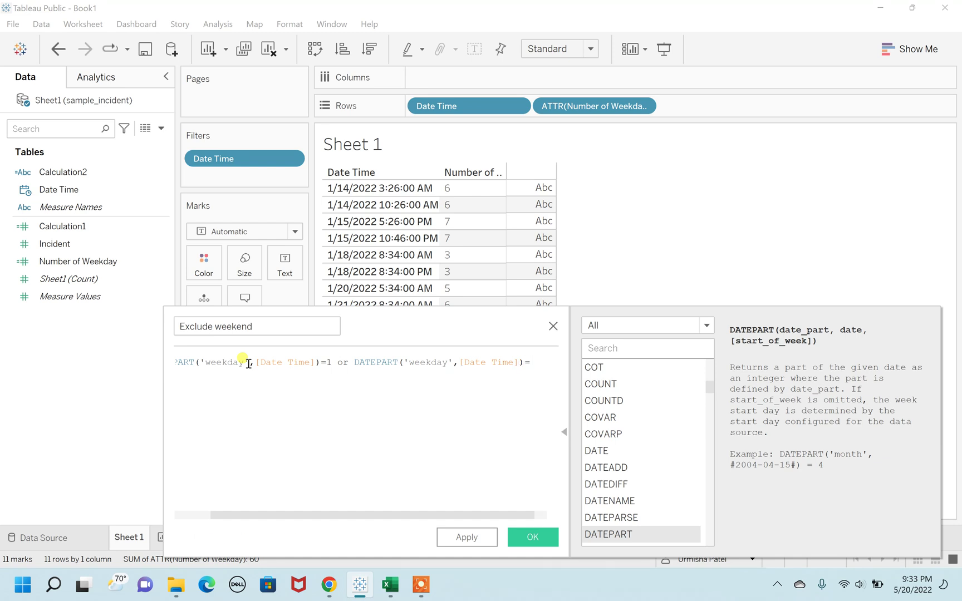
{"action": "type", "text": "7 then"}
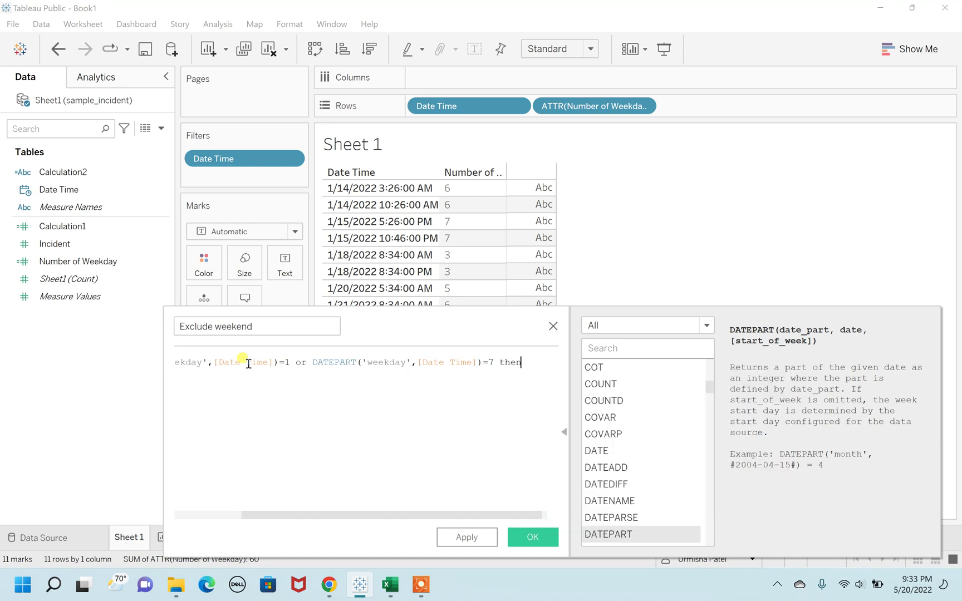
{"action": "type", "text": " 'Weekend"}
{"action": "type", "text": "'"}
Finish the formula with ELSE 'Weekday' END, then apply and save the field
{"action": "key", "text": "Return"}
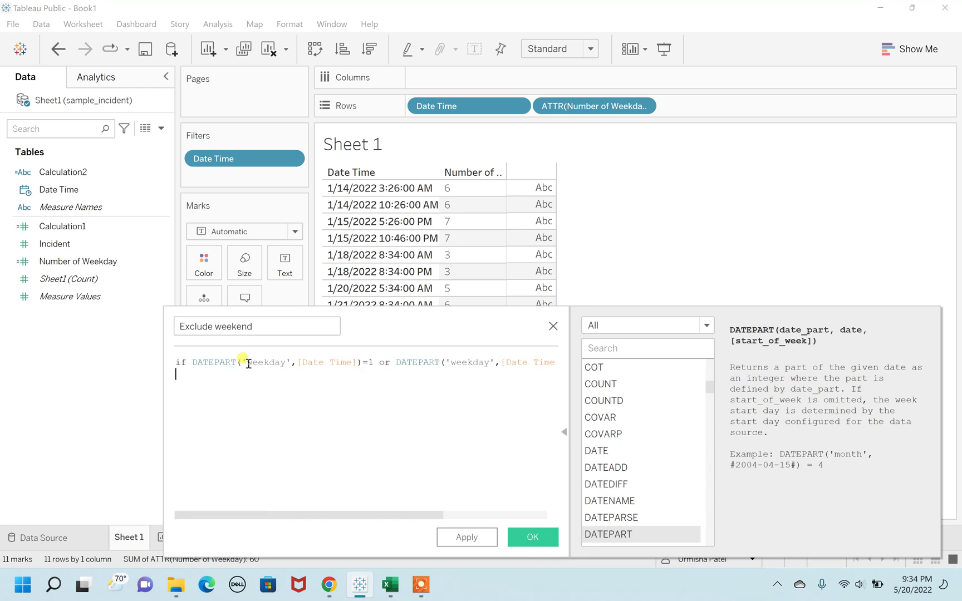
{"action": "type", "text": "else 'Weekday'"}
{"action": "key", "text": "Return"}
{"action": "type", "text": "end"}
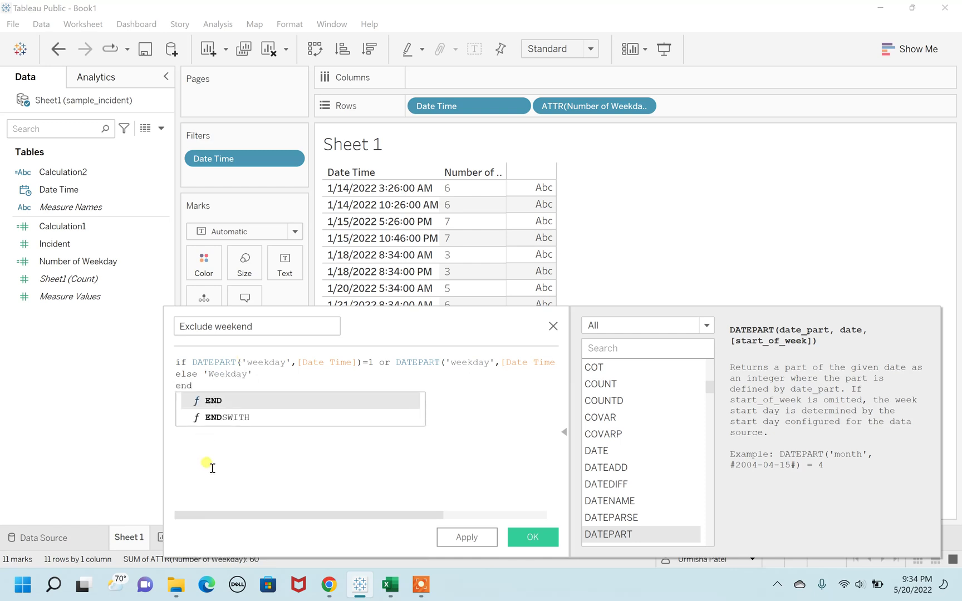
{"action": "left_click", "coordinate": [230, 471]}
{"action": "left_click", "coordinate": [467, 537]}
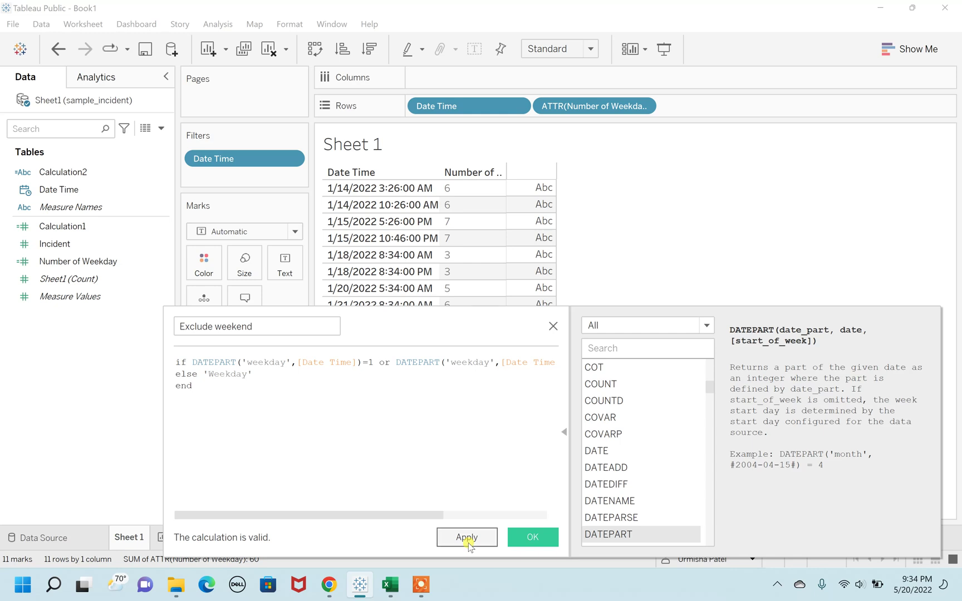
{"action": "left_click", "coordinate": [549, 538]}
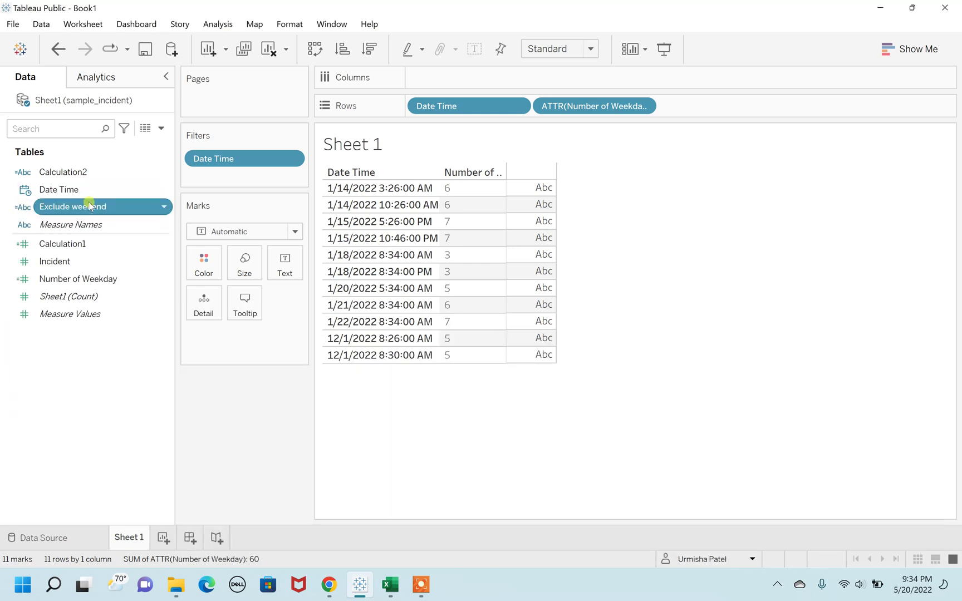
Add Exclude weekend to Rows so each incident shows Weekday or Weekend
{"action": "left_click_drag", "start_coordinate": [83, 207], "coordinate": [716, 101]}
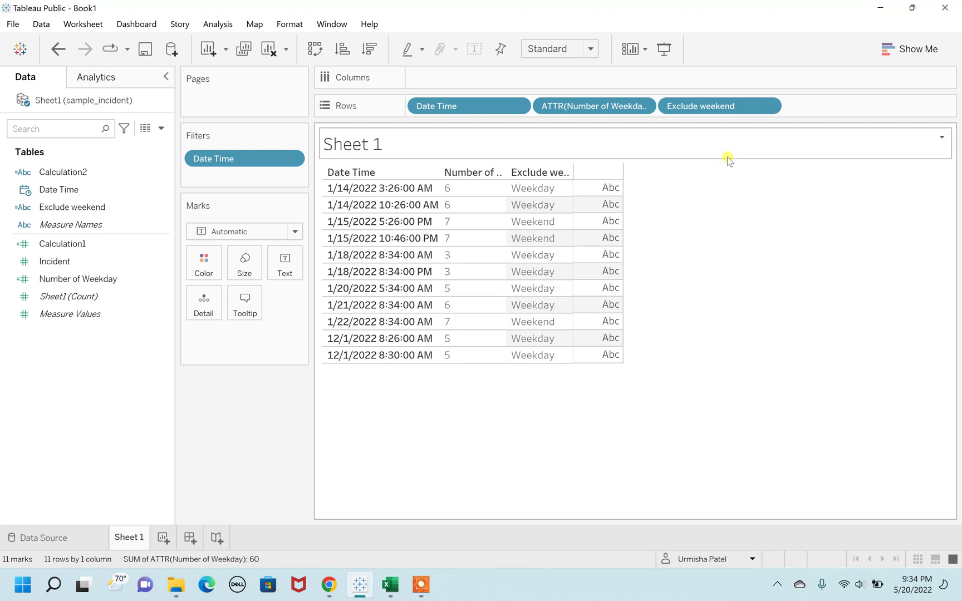
{"action": "left_click", "coordinate": [703, 108]}
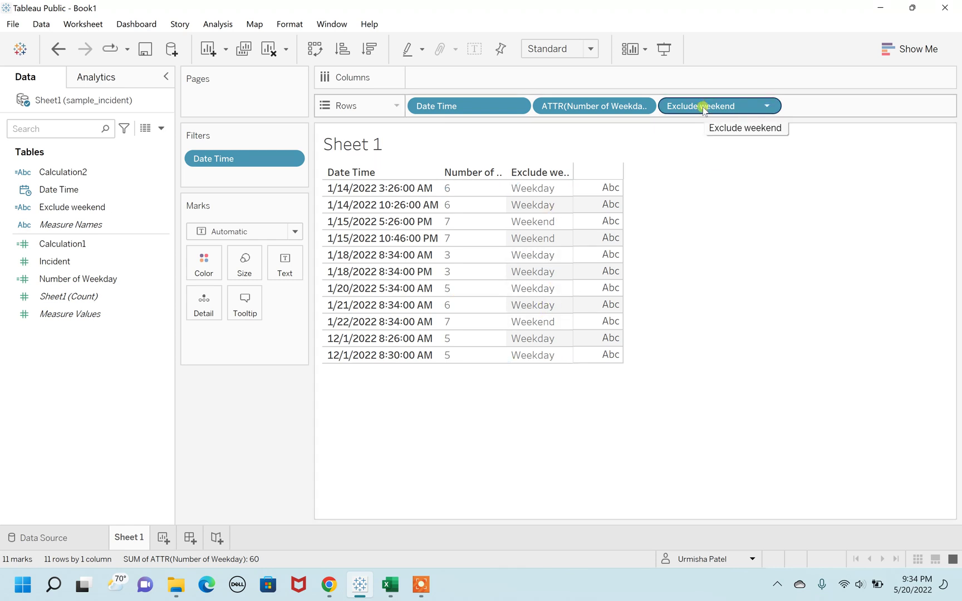
Filter on Exclude weekend keeping only Weekday, leaving 8 incident rows
{"action": "left_click_drag", "start_coordinate": [703, 108], "coordinate": [228, 175]}
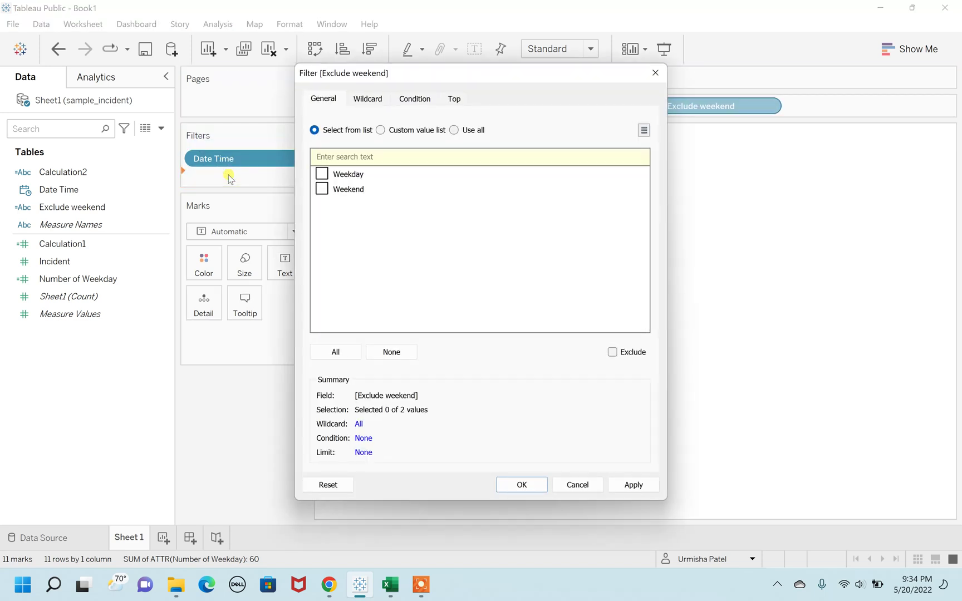
{"action": "left_click", "coordinate": [321, 174]}
{"action": "left_click", "coordinate": [630, 484]}
{"action": "left_click", "coordinate": [519, 486]}
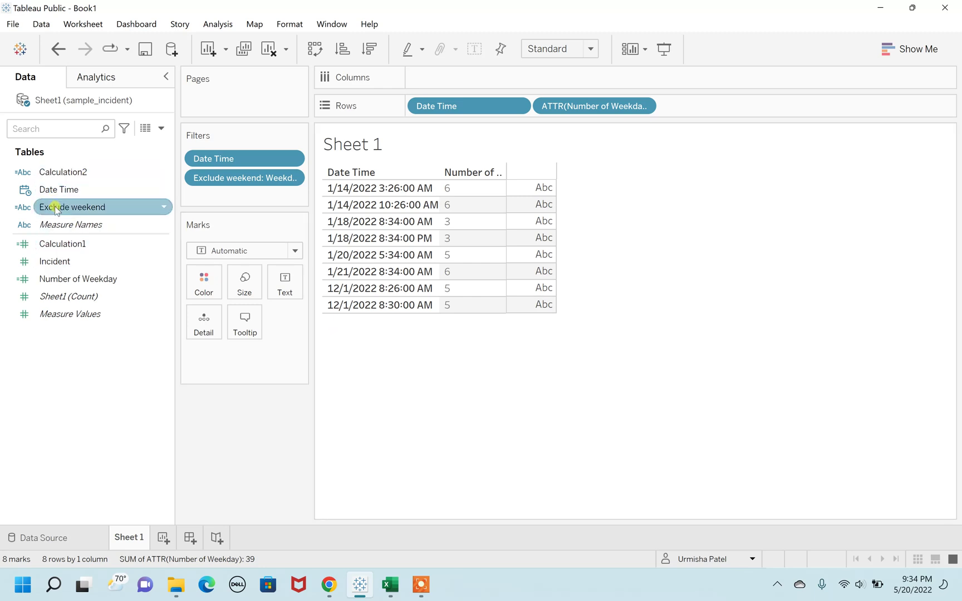
Drag Exclude weekend back onto Rows, showing Weekday for all 8 incidents
{"action": "left_click_drag", "start_coordinate": [72, 212], "coordinate": [699, 108]}
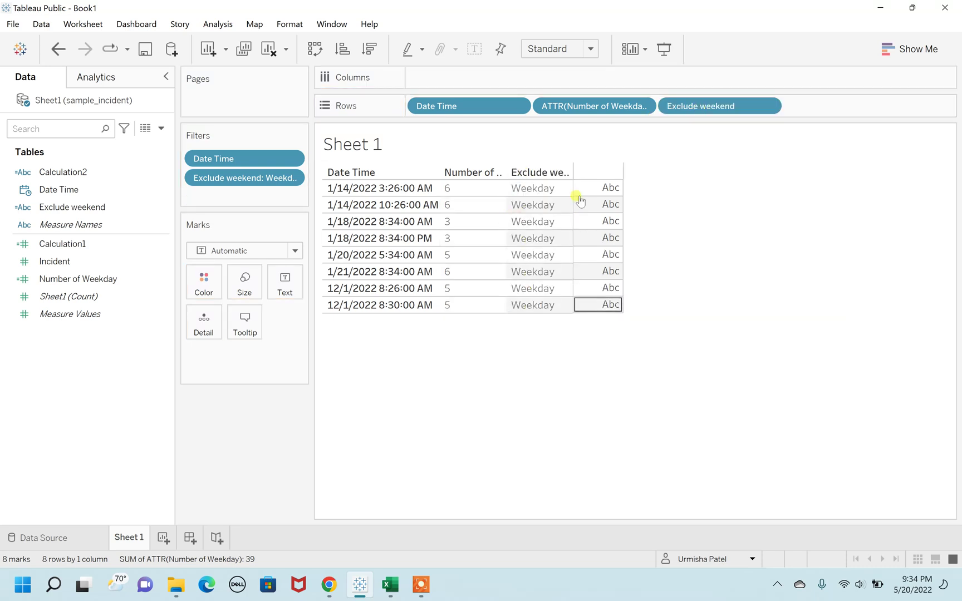